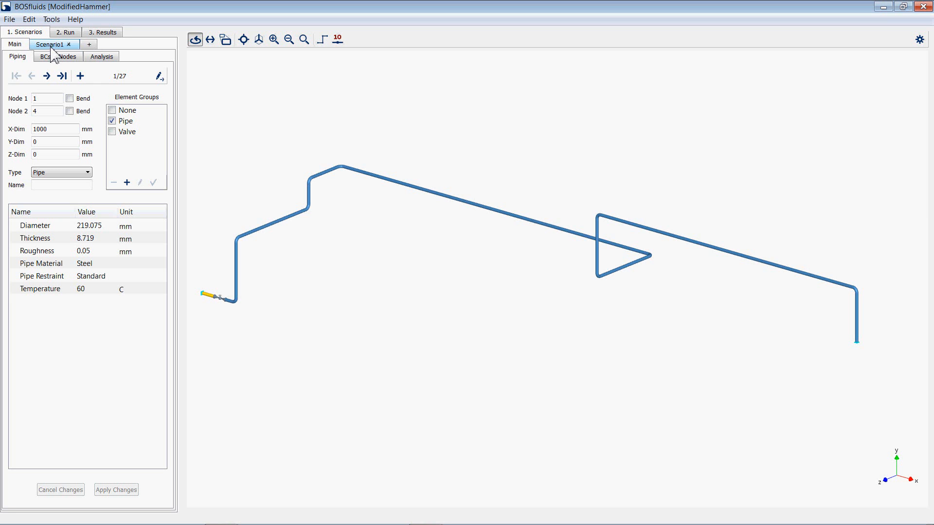
# Step: Open the simulation results and set the 2-D output to the element valve1
pyautogui.click(96, 33)
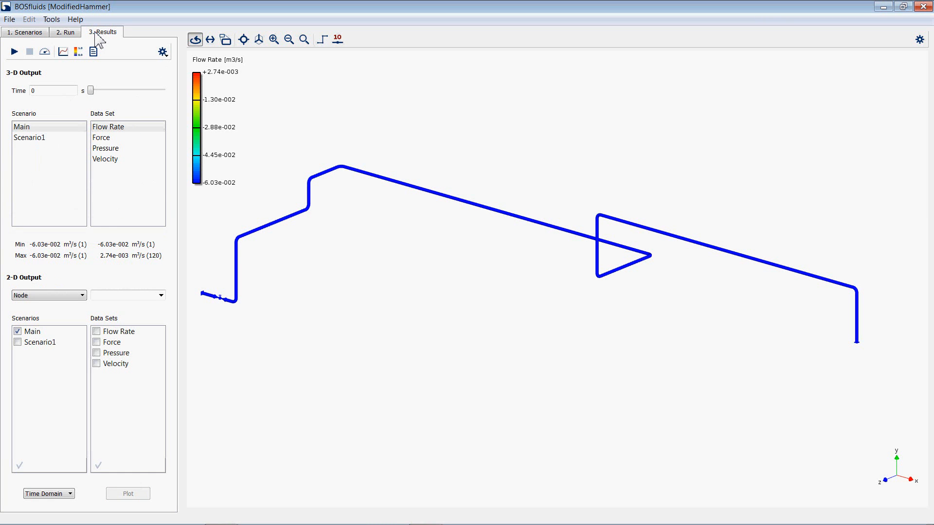
pyautogui.click(65, 298)
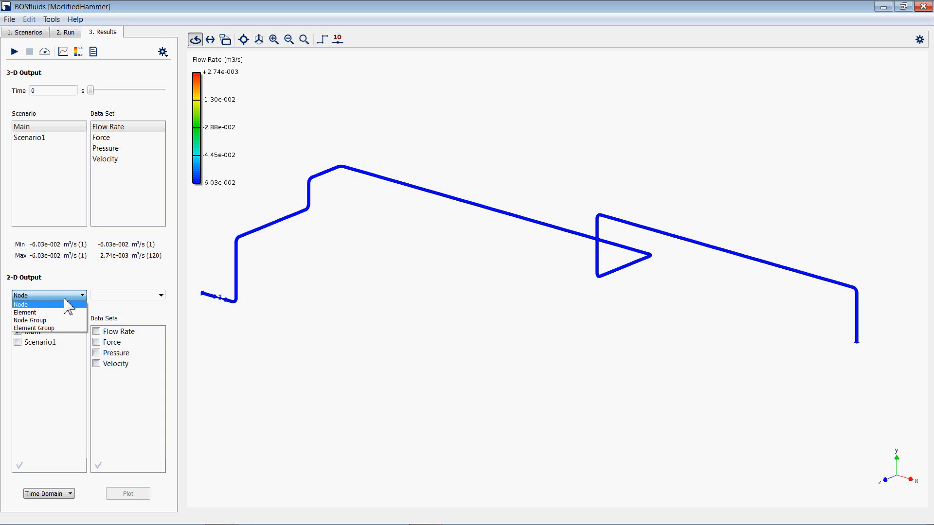
pyautogui.click(64, 300)
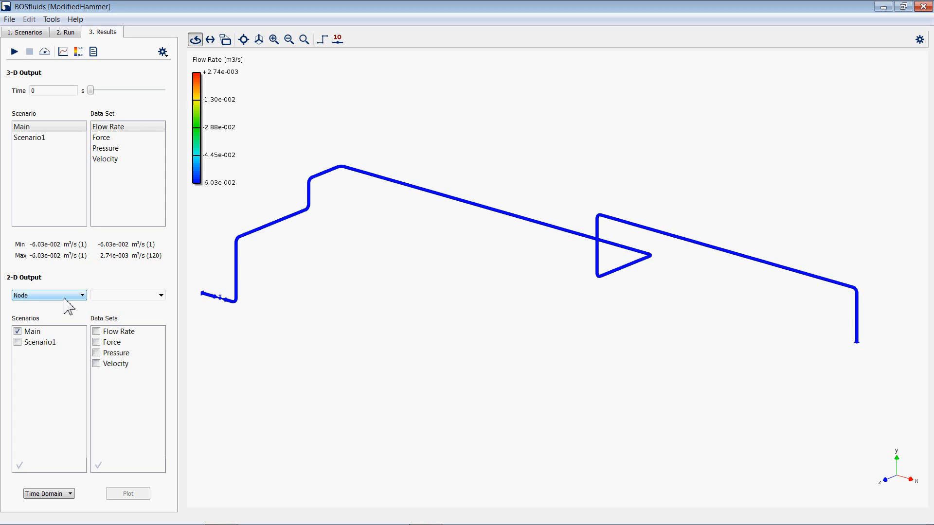
pyautogui.click(64, 297)
pyautogui.click(40, 312)
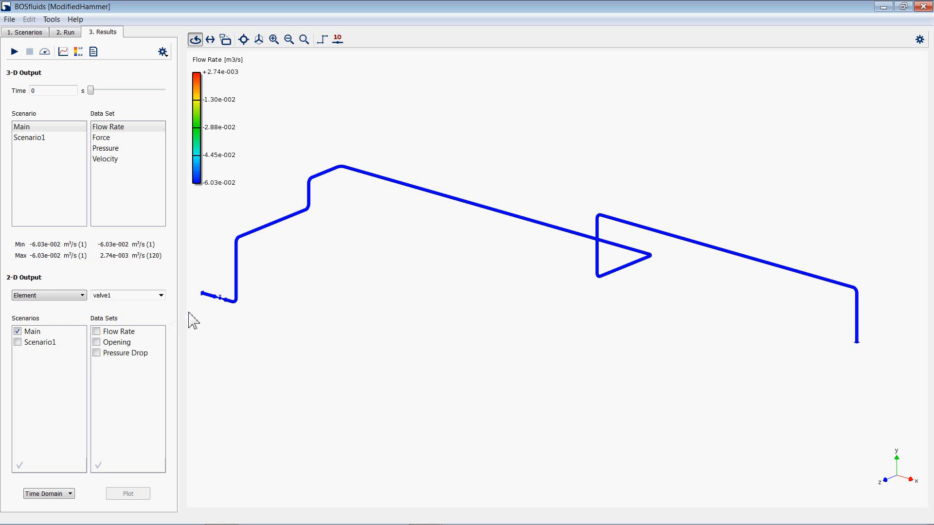
pyautogui.click(161, 295)
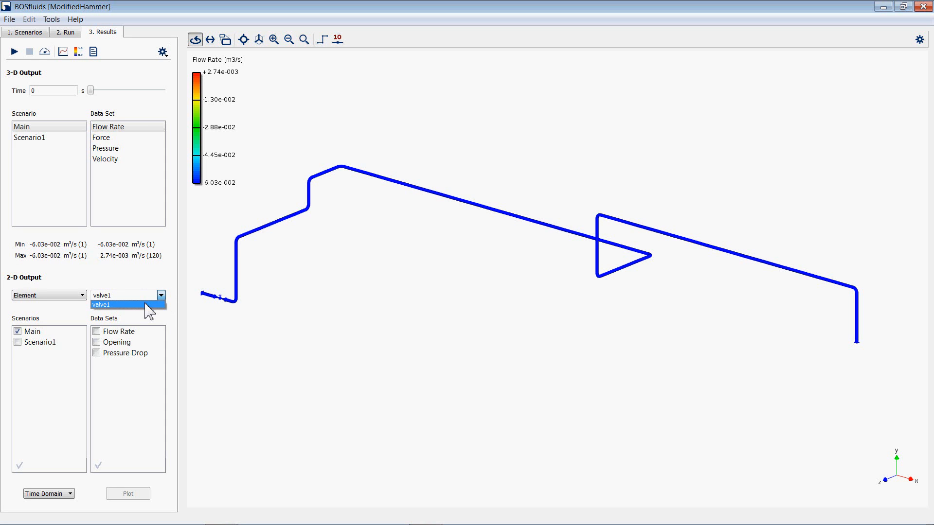
pyautogui.click(145, 304)
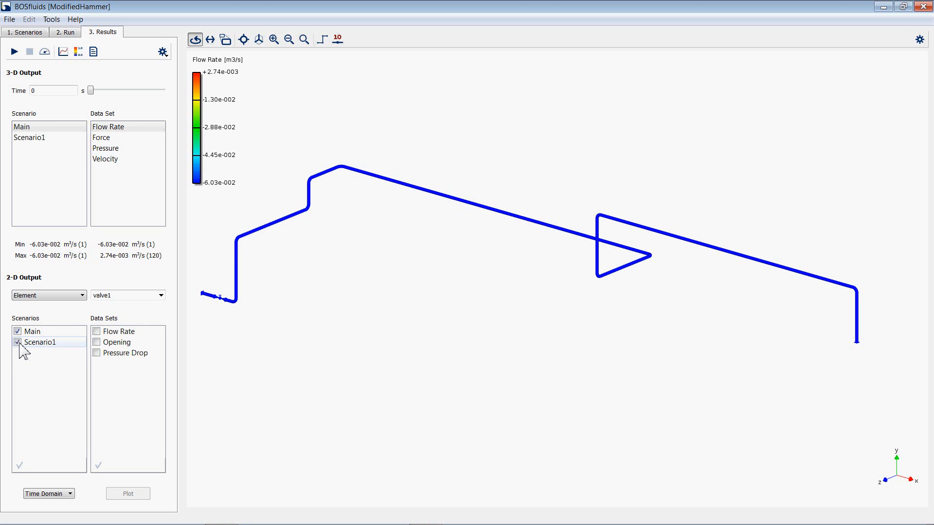
# Step: Plot the Opening of valve1 over time for Main and Scenario1 and read the start and end of the closing curves
pyautogui.click(96, 343)
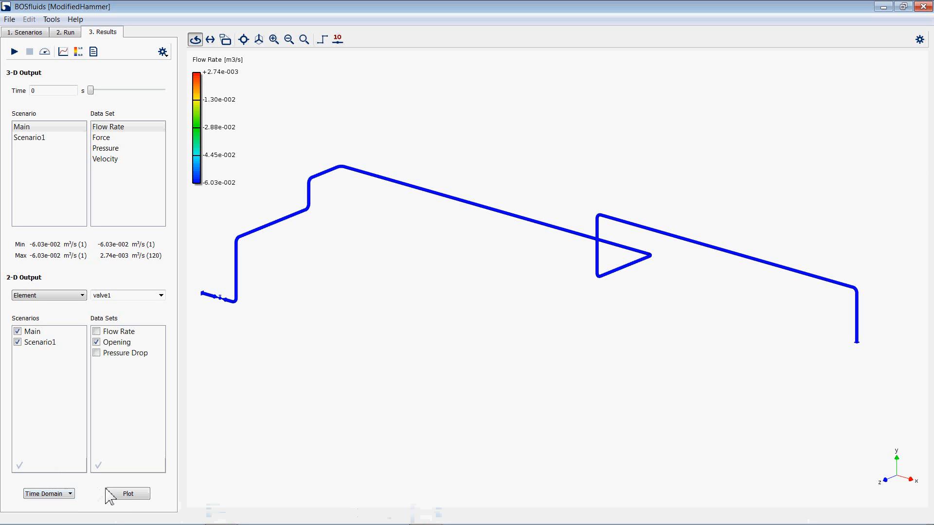
pyautogui.click(126, 497)
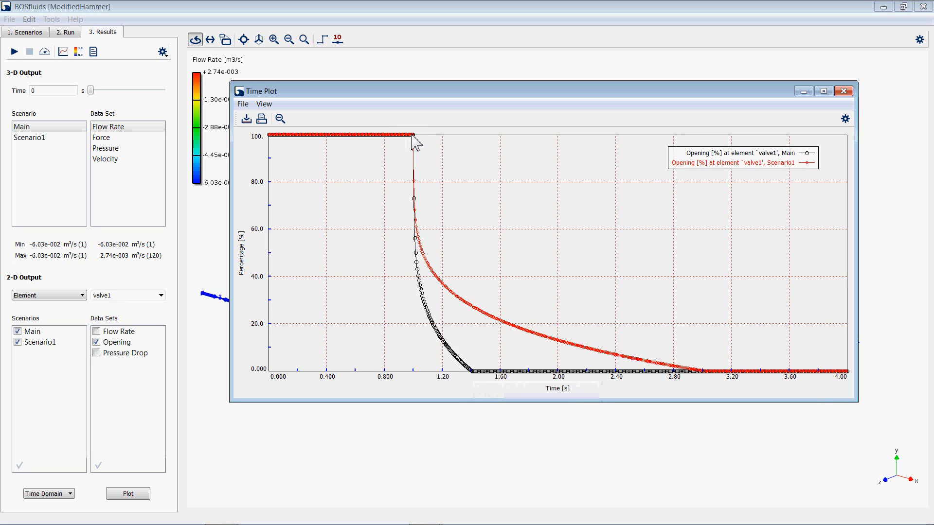
pyautogui.moveTo(415, 139)
pyautogui.moveTo(701, 371)
# Step: Inspect the start of valve closure between about 0.58 and 1.46 s, restore the full plot range and close the plot
pyautogui.moveTo(477, 139); pyautogui.dragTo(352, 378)
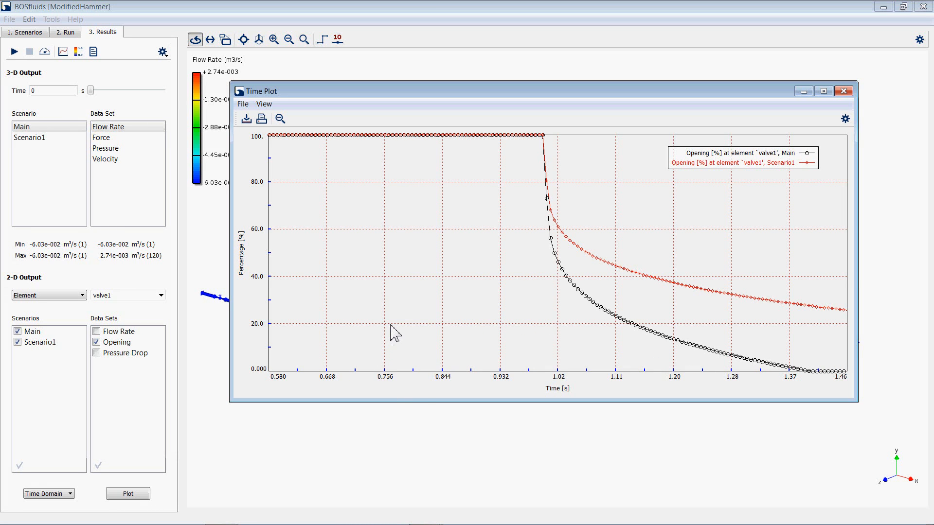
pyautogui.rightClick(460, 247)
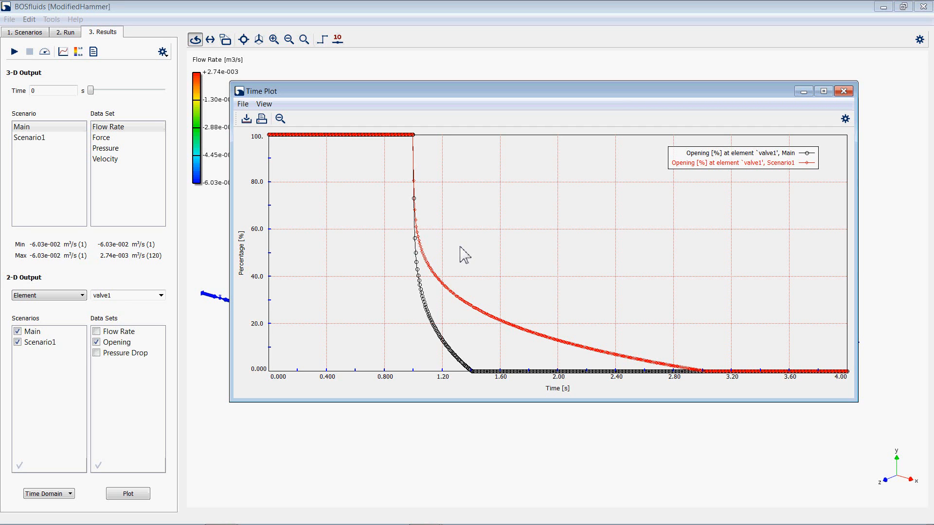
pyautogui.click(840, 90)
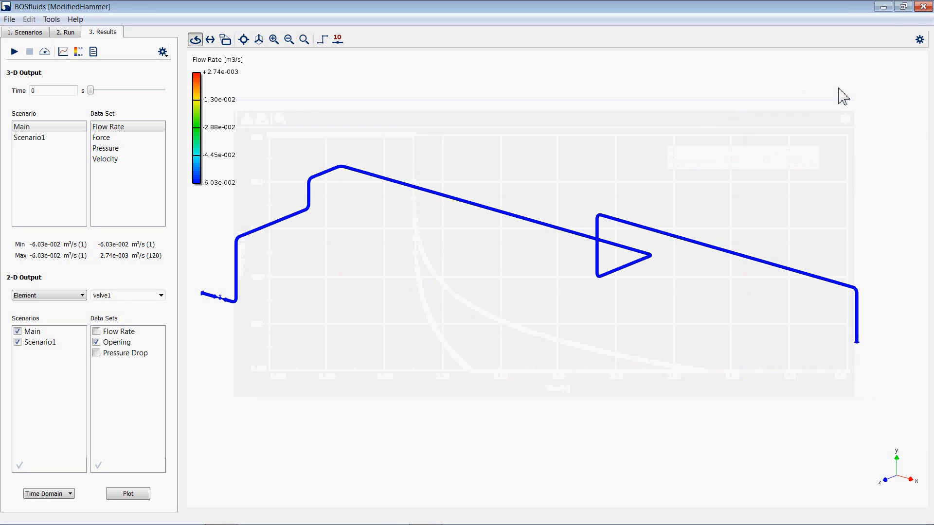
# Step: Show the node numbers in the 3-D model around valve1
pyautogui.click(338, 39)
pyautogui.moveTo(266, 306); pyautogui.dragTo(400, 320)
pyautogui.scroll(3, 396, 326)
# Step: Specify the valve element by its end nodes as 4 5, plot its Opening for both scenarios and close the plot
pyautogui.click(125, 295)
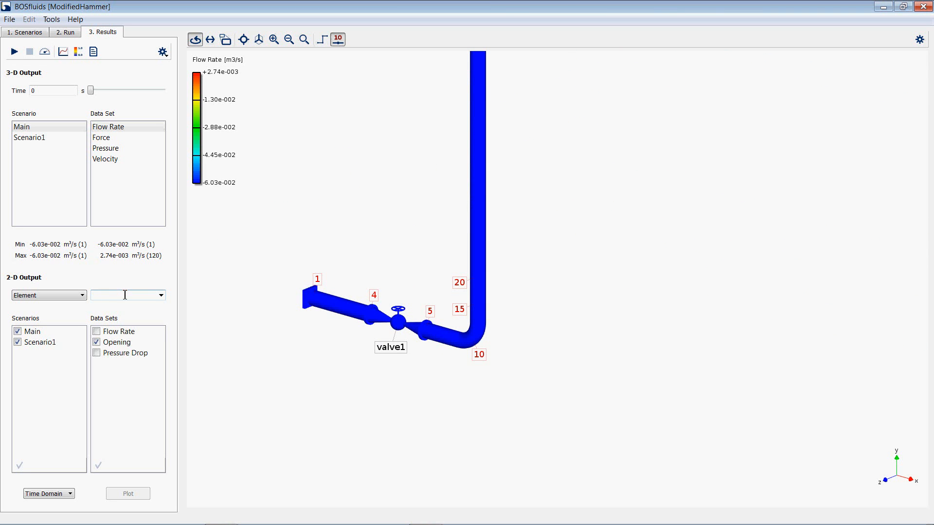
pyautogui.write('4 5')
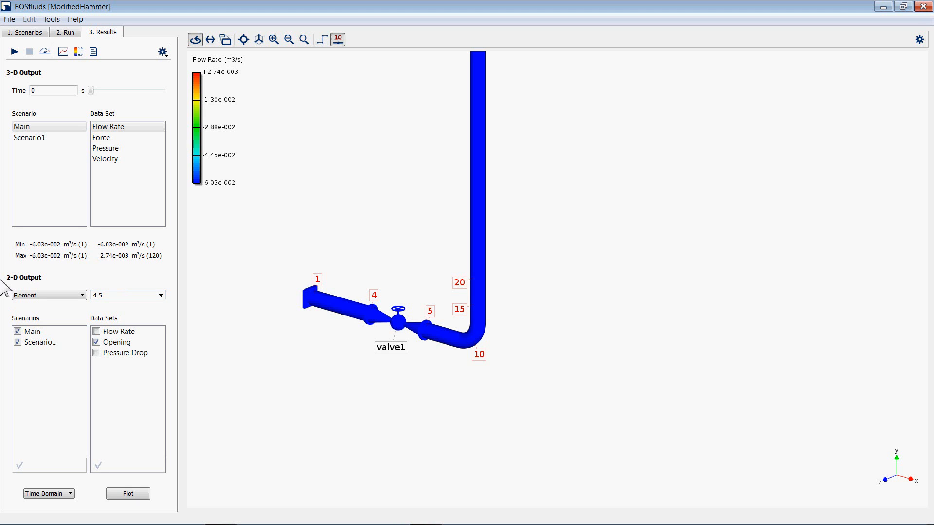
pyautogui.click(118, 495)
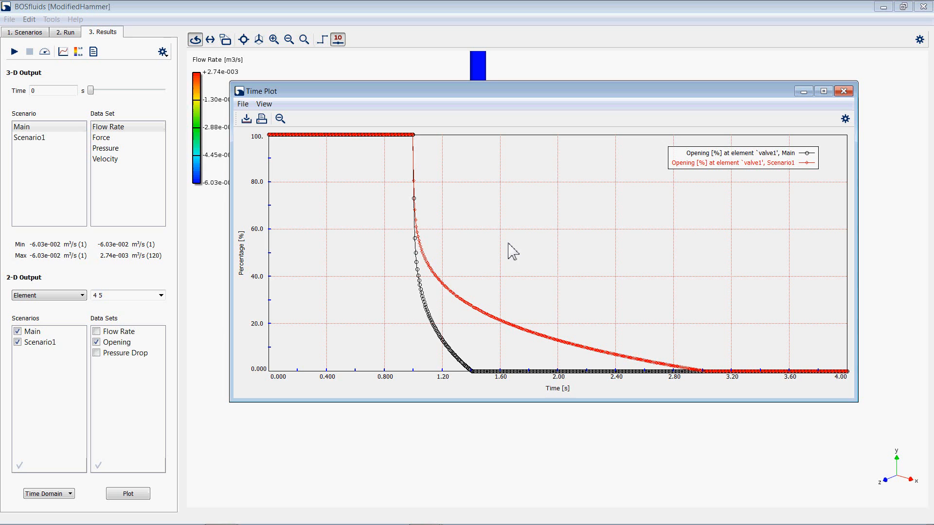
pyautogui.click(846, 91)
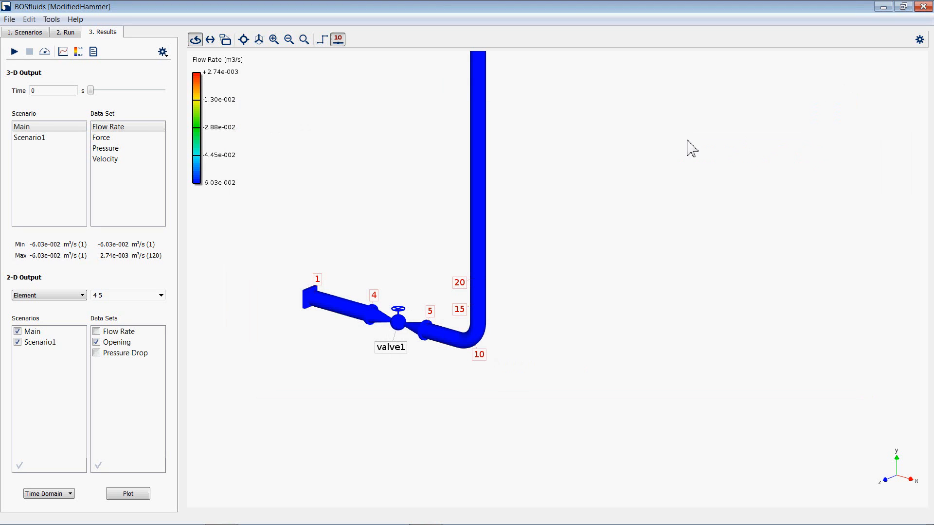
# Step: Plot the Opening of valve1 by picking the valve in the model, set Data Set 1's line color to green and close the plot
pyautogui.doubleClick(400, 327)
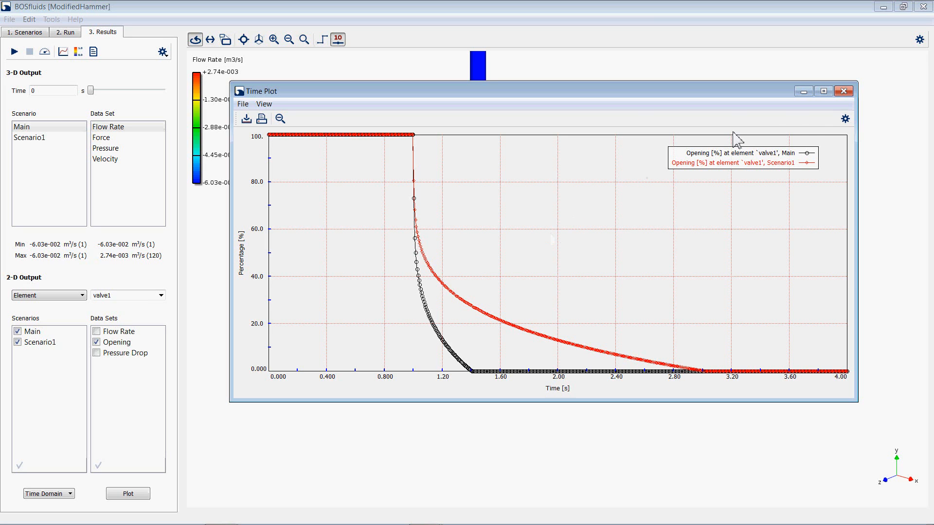
pyautogui.click(845, 119)
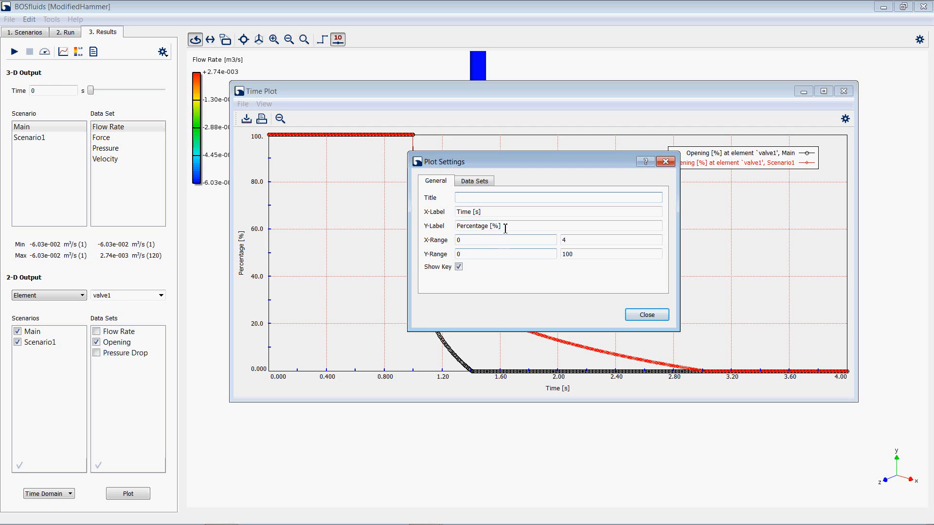
pyautogui.click(485, 187)
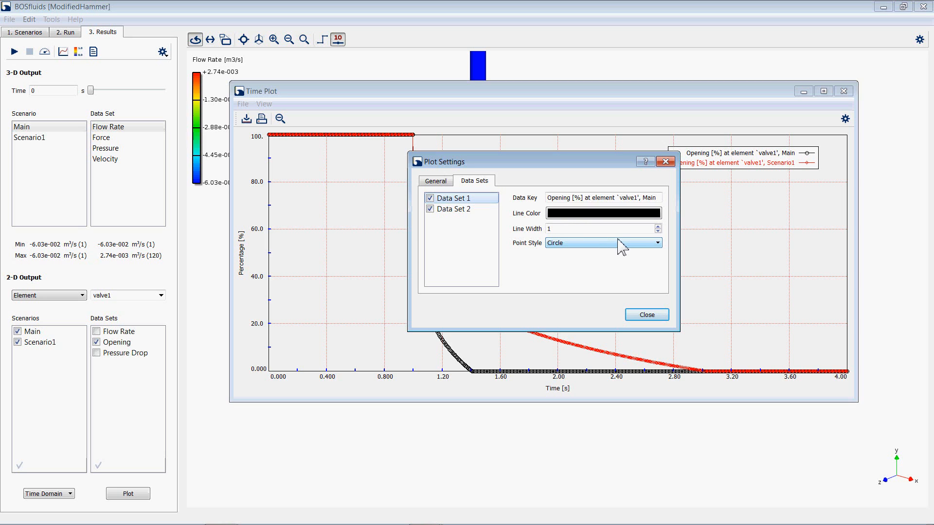
pyautogui.click(657, 214)
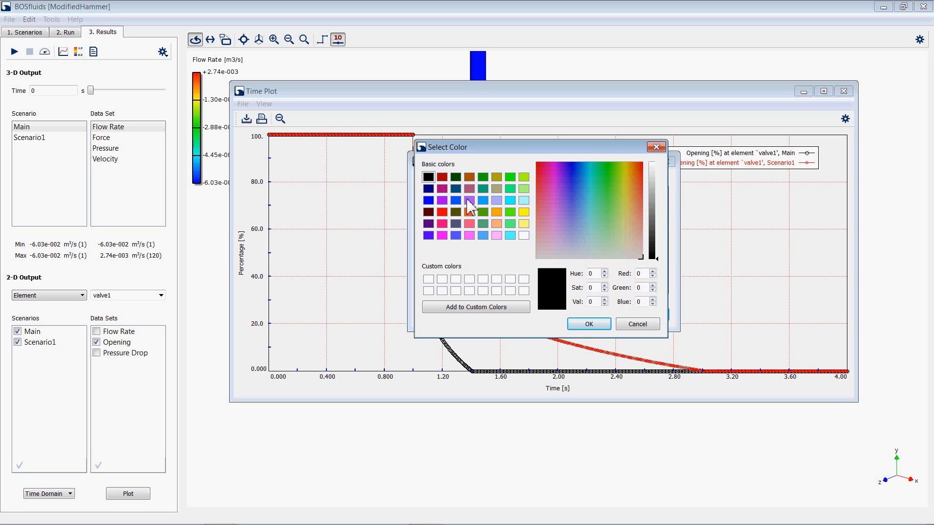
pyautogui.click(510, 178)
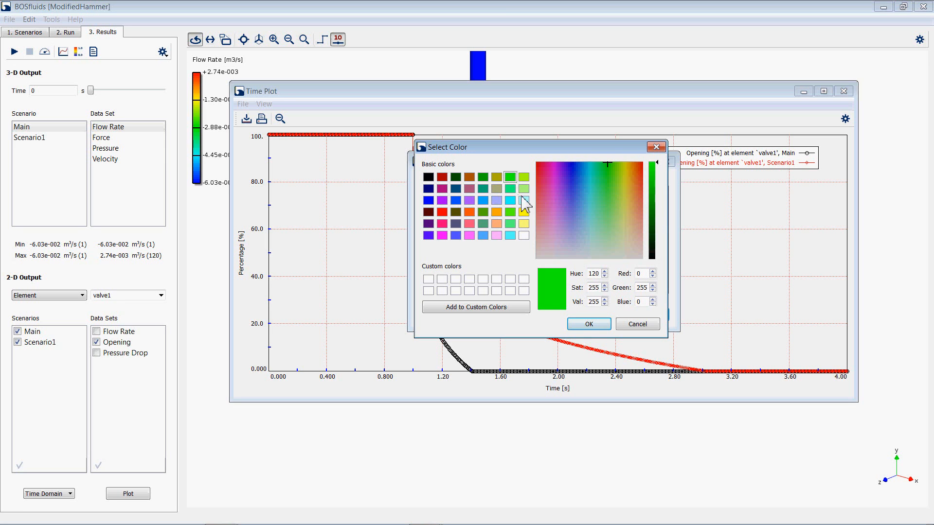
pyautogui.click(589, 325)
pyautogui.click(648, 315)
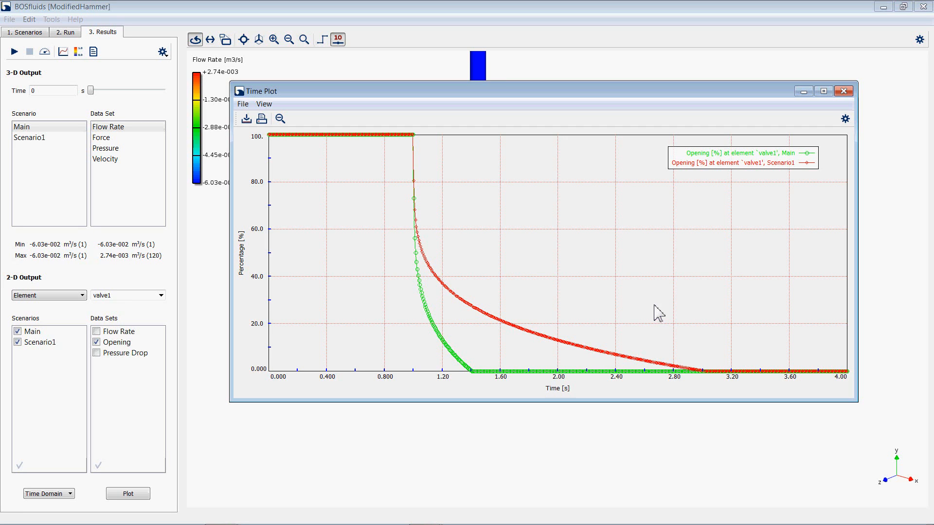
pyautogui.click(843, 92)
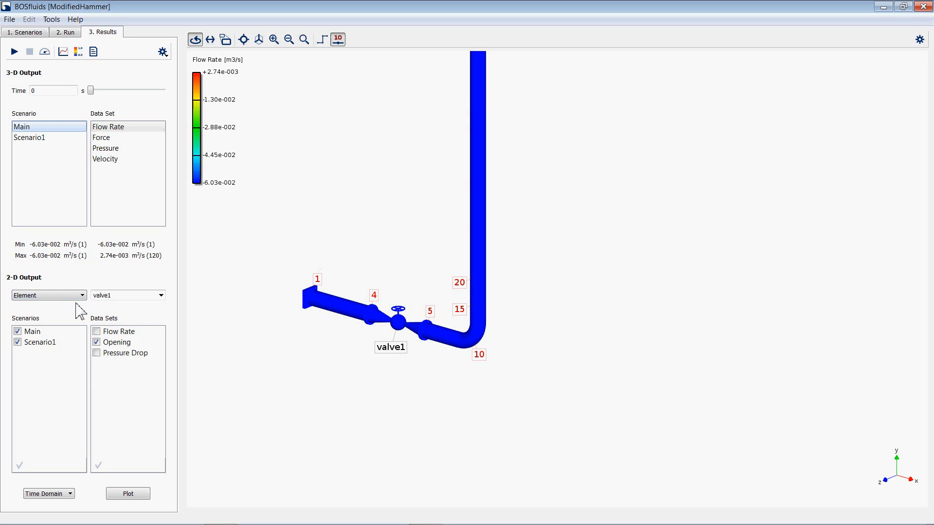
# Step: Plot the Pressure at node 90 over time for Main and Scenario1, then close the plot
pyautogui.click(49, 297)
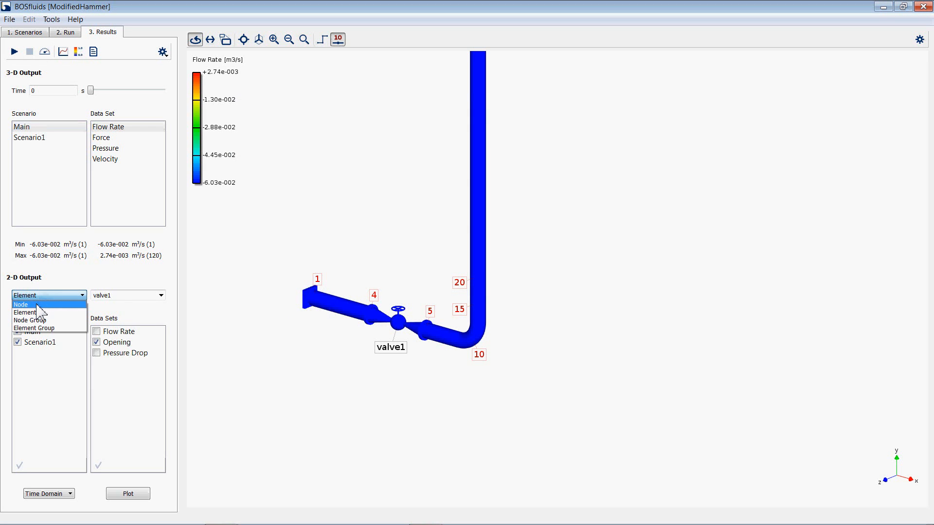
pyautogui.click(46, 306)
pyautogui.write('90')
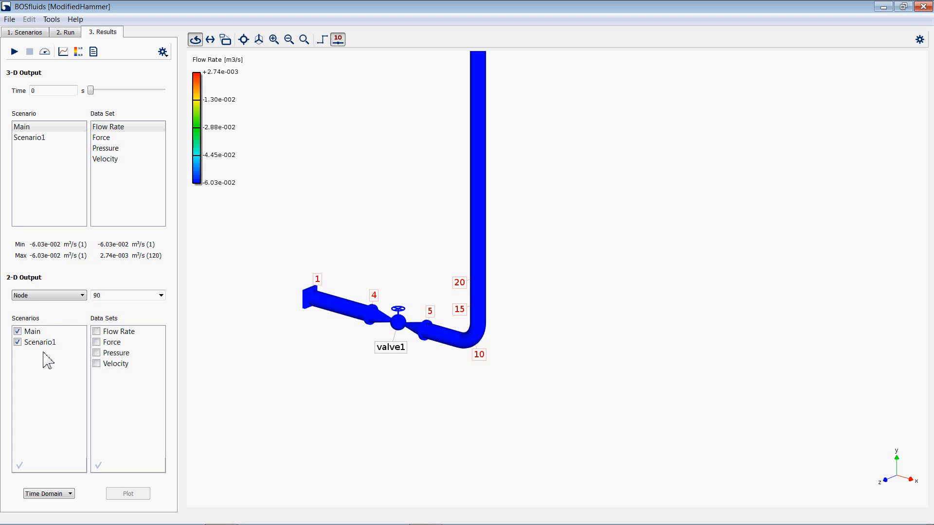
pyautogui.click(97, 354)
pyautogui.click(127, 494)
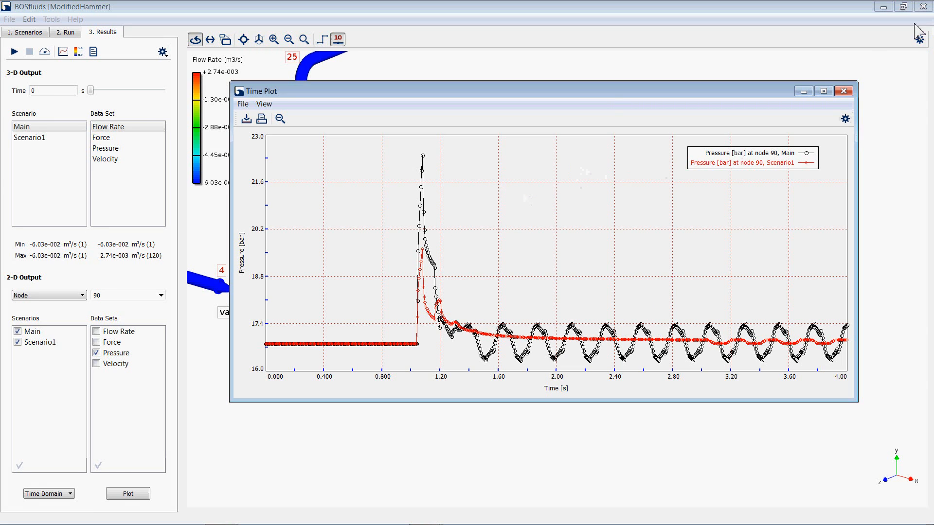
pyautogui.click(844, 91)
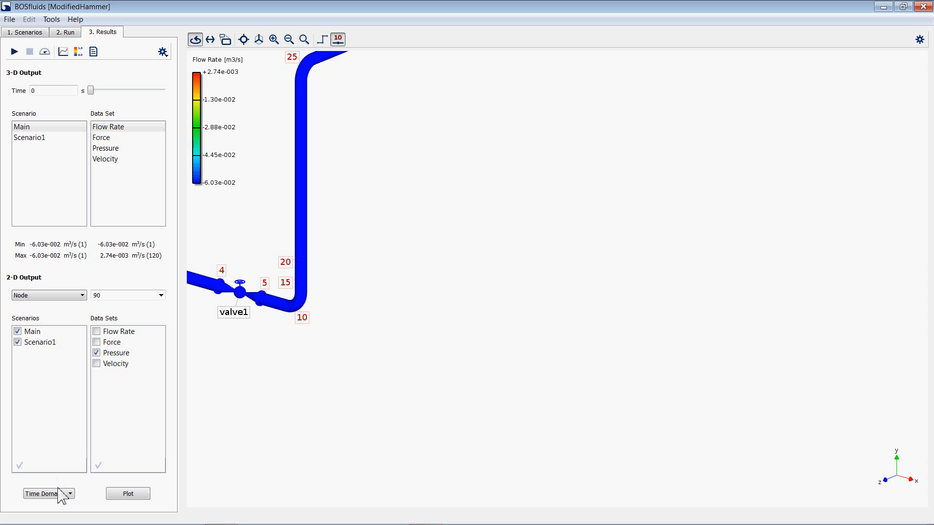
# Step: Plot the node 90 Pressure in the frequency domain for the Main scenario only and read the highest peak
pyautogui.click(17, 343)
pyautogui.click(58, 494)
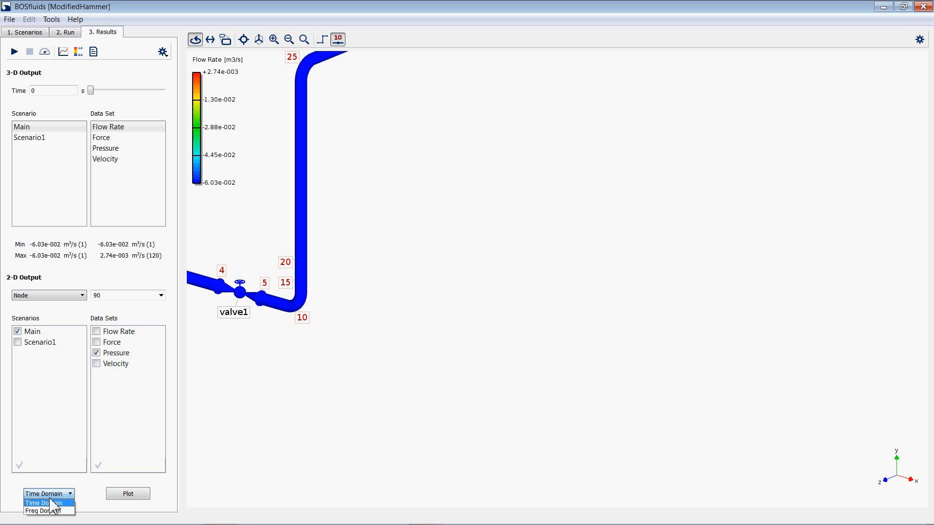
pyautogui.click(43, 511)
pyautogui.click(127, 494)
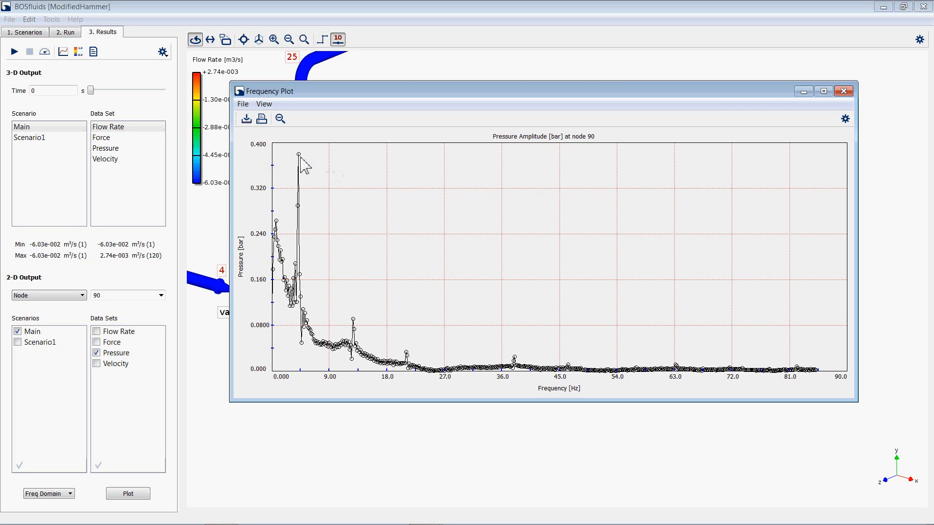
pyautogui.moveTo(300, 157)
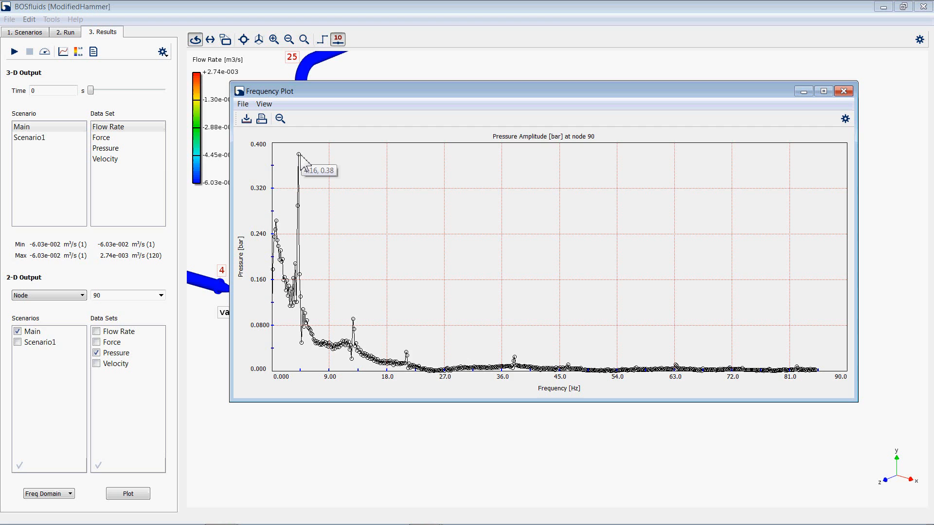